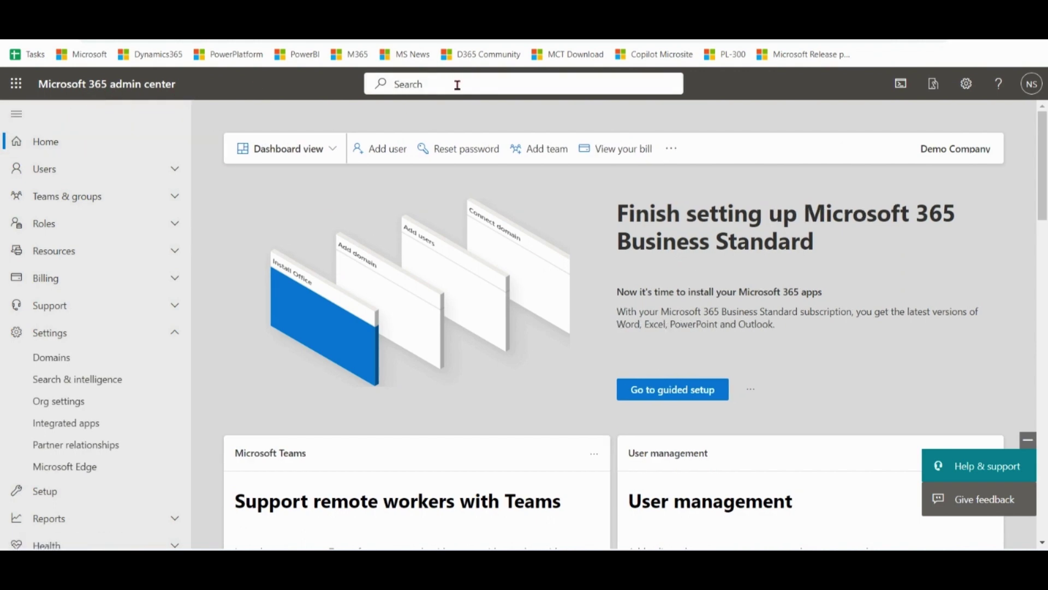
Step: From Integrated apps > Get apps, search AppSource for 'field service for outlook' and open Dynamics 365 Field Service for Outlook
{"action": "type", "text": "integrated"}
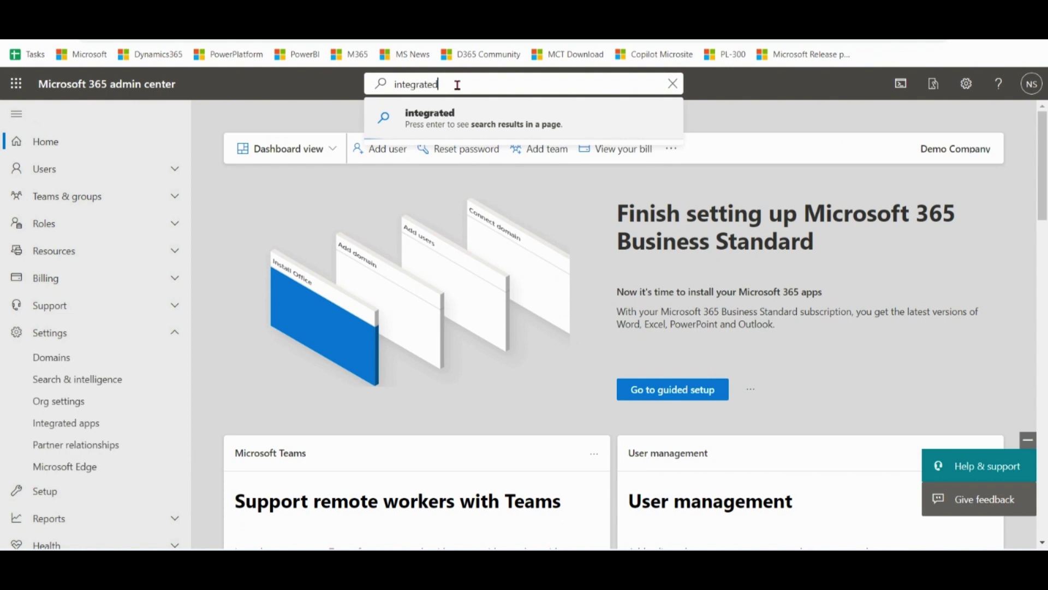
{"action": "type", "text": " apps"}
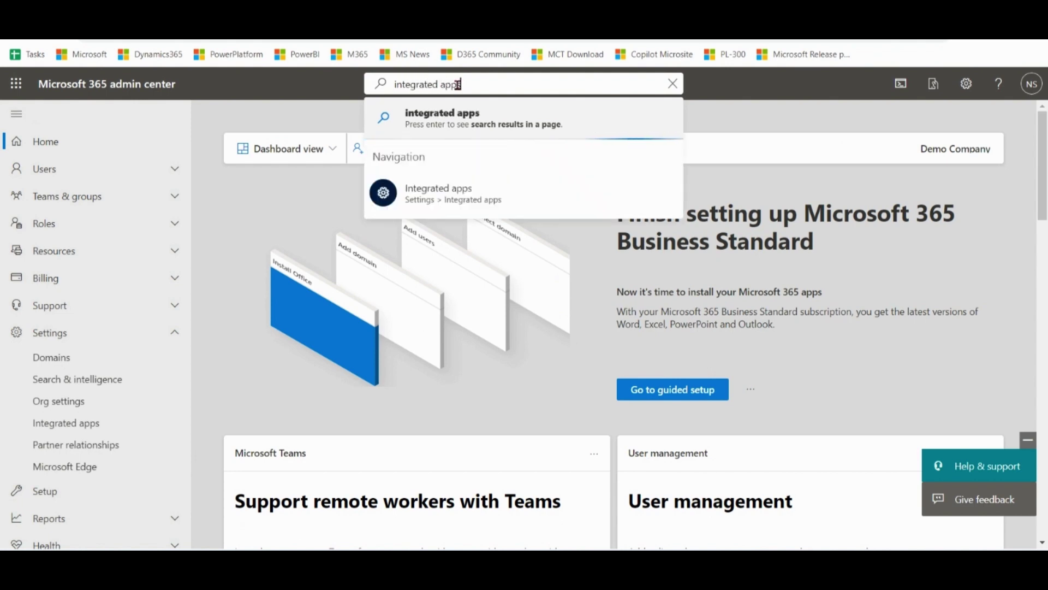
{"action": "left_click", "coordinate": [461, 191]}
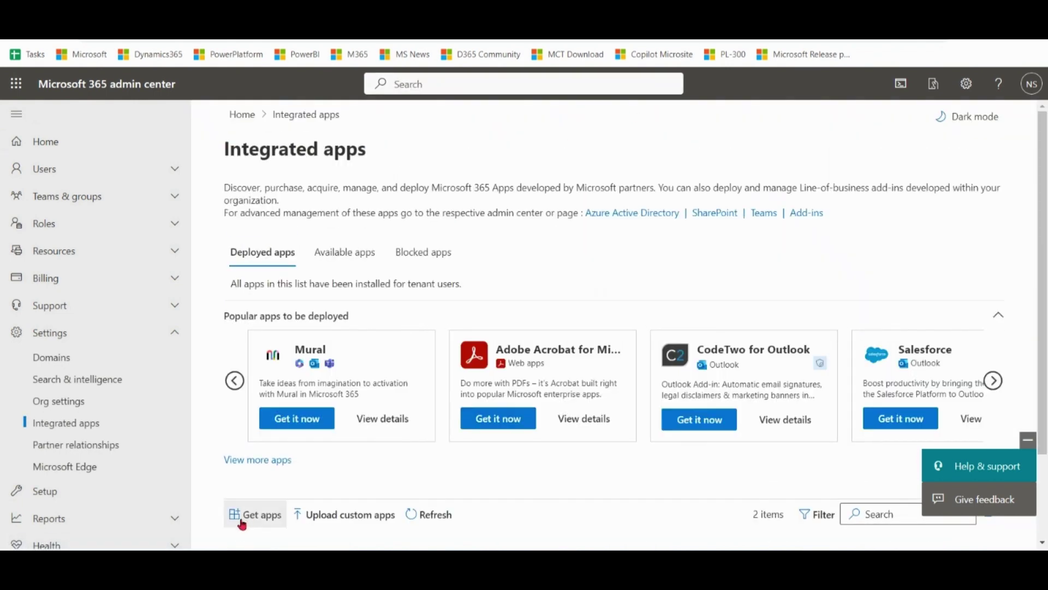
{"action": "left_click", "coordinate": [254, 514]}
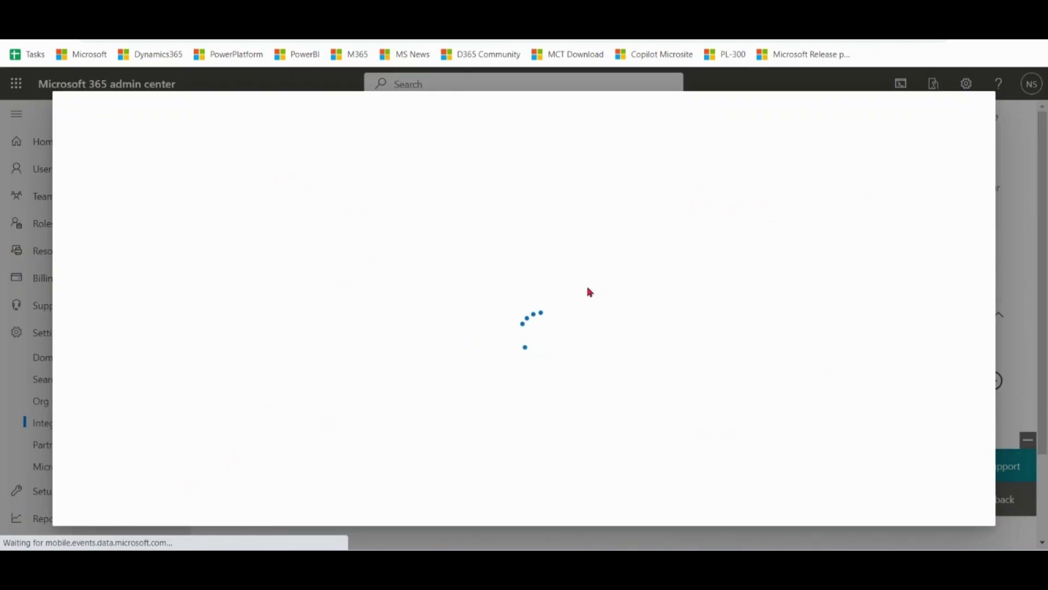
{"action": "left_click", "coordinate": [843, 142]}
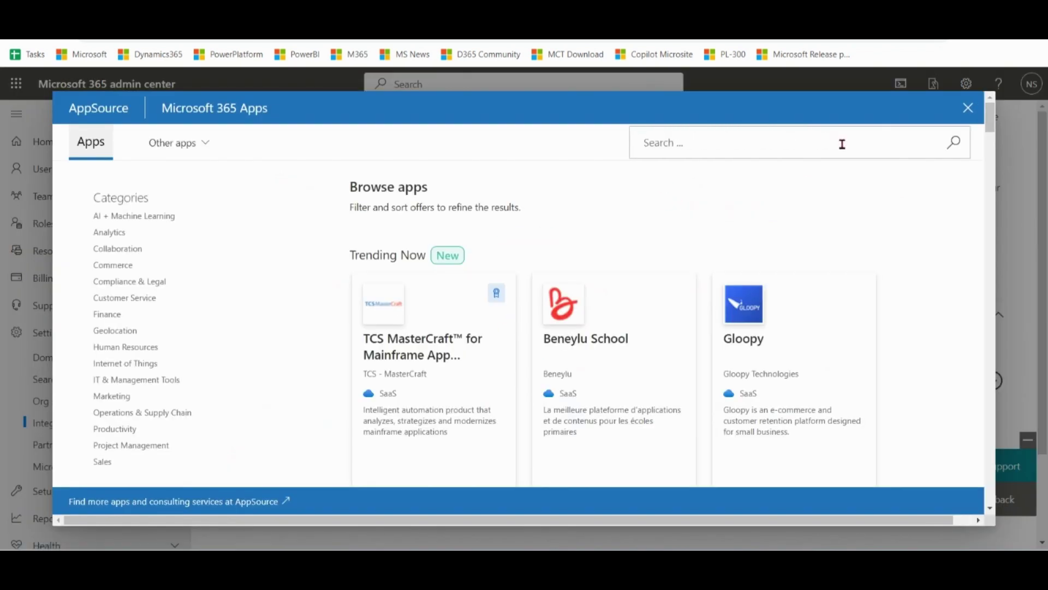
{"action": "type", "text": "field service for outlook"}
{"action": "key", "text": "Return"}
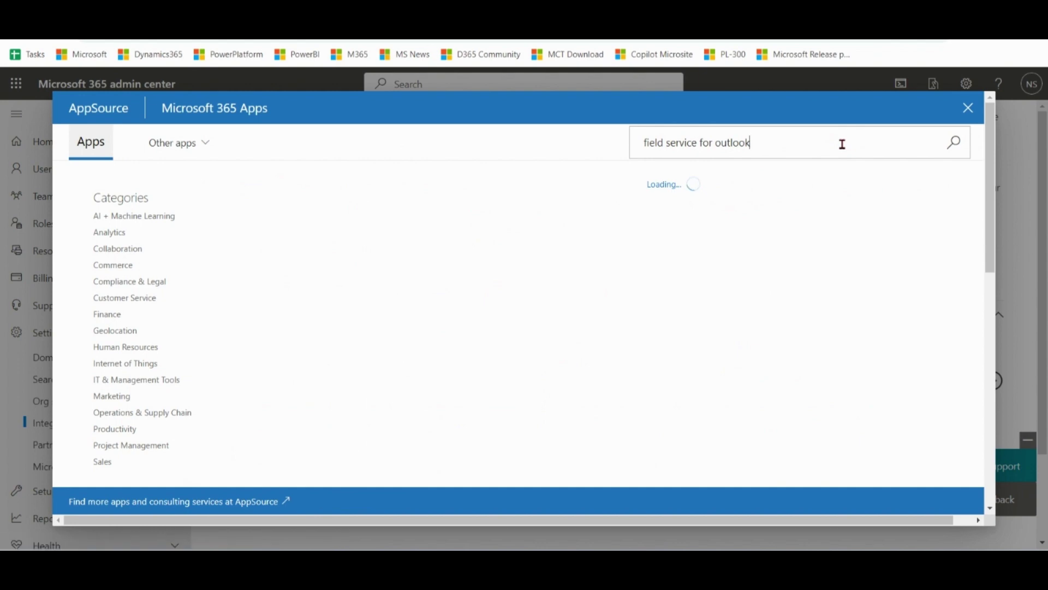
{"action": "left_click", "coordinate": [450, 330]}
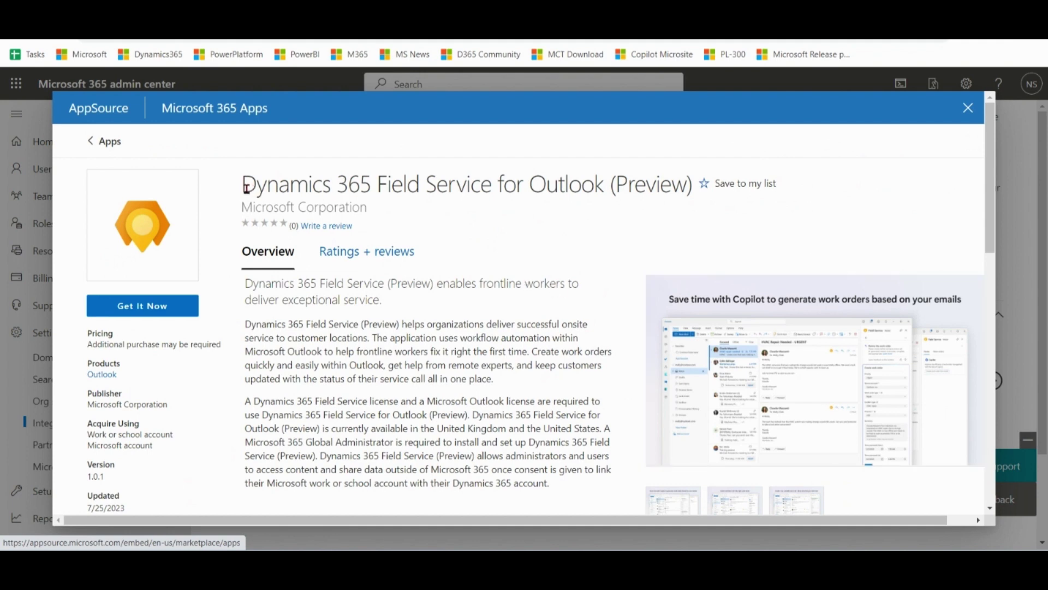
Step: Review the app's title, update date and supported Outlook versions, then choose Get it now
{"action": "left_click_drag", "start_coordinate": [243, 185], "coordinate": [596, 184]}
{"action": "double_click", "coordinate": [650, 185]}
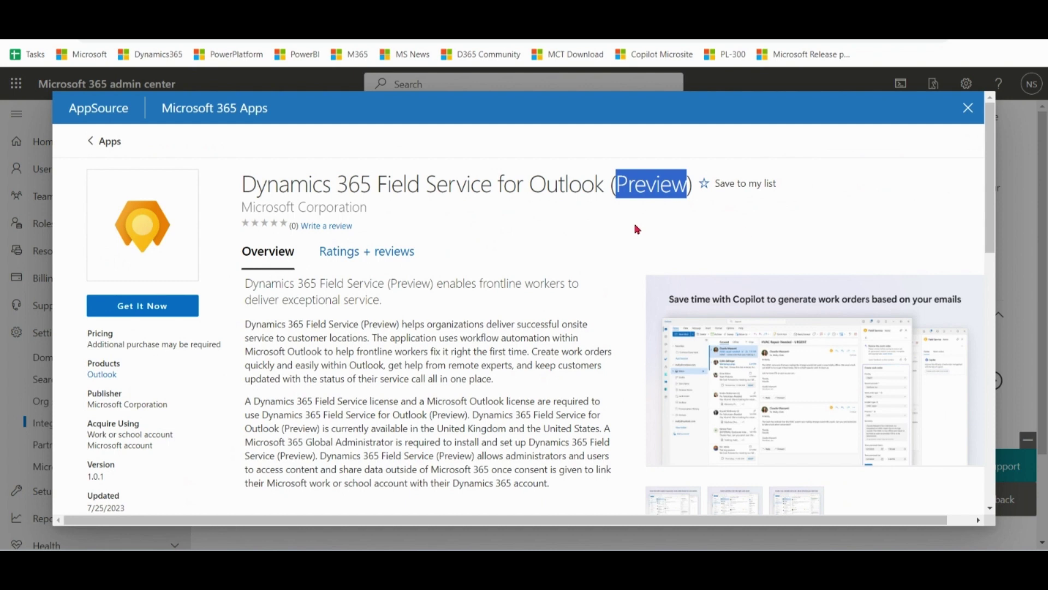
{"action": "left_click_drag", "start_coordinate": [990, 176], "coordinate": [992, 247]}
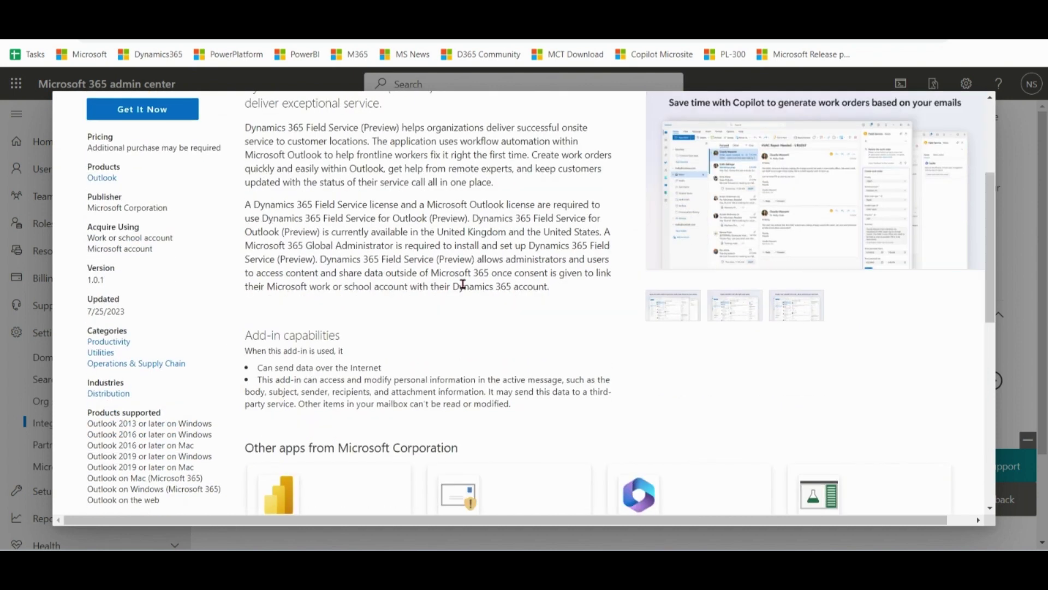
{"action": "left_click_drag", "start_coordinate": [134, 311], "coordinate": [85, 317]}
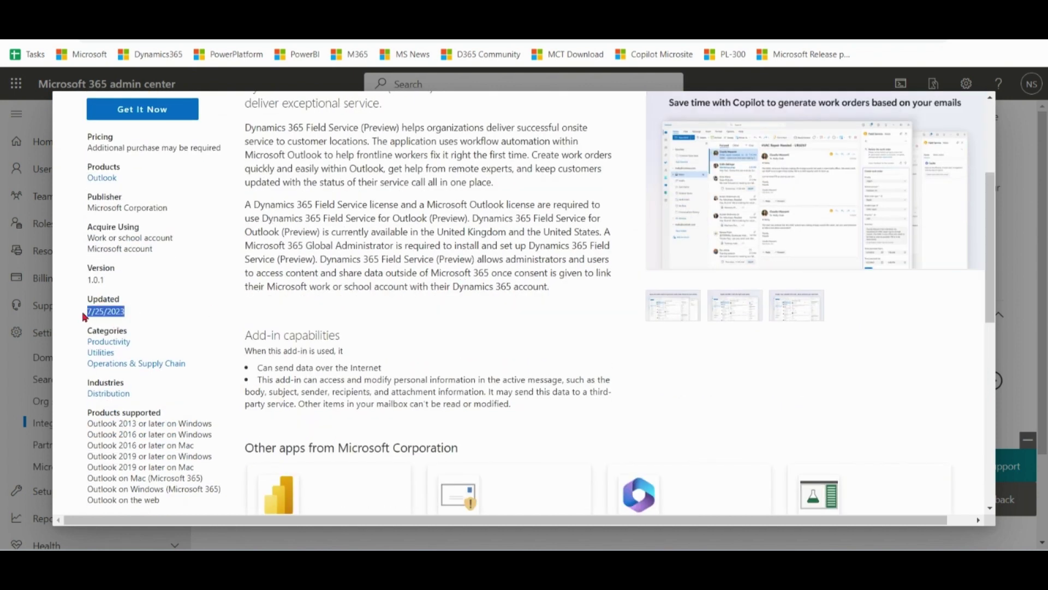
{"action": "left_click", "coordinate": [427, 268]}
{"action": "scroll", "coordinate": [426, 268], "scroll_direction": "down", "scroll_amount": 2}
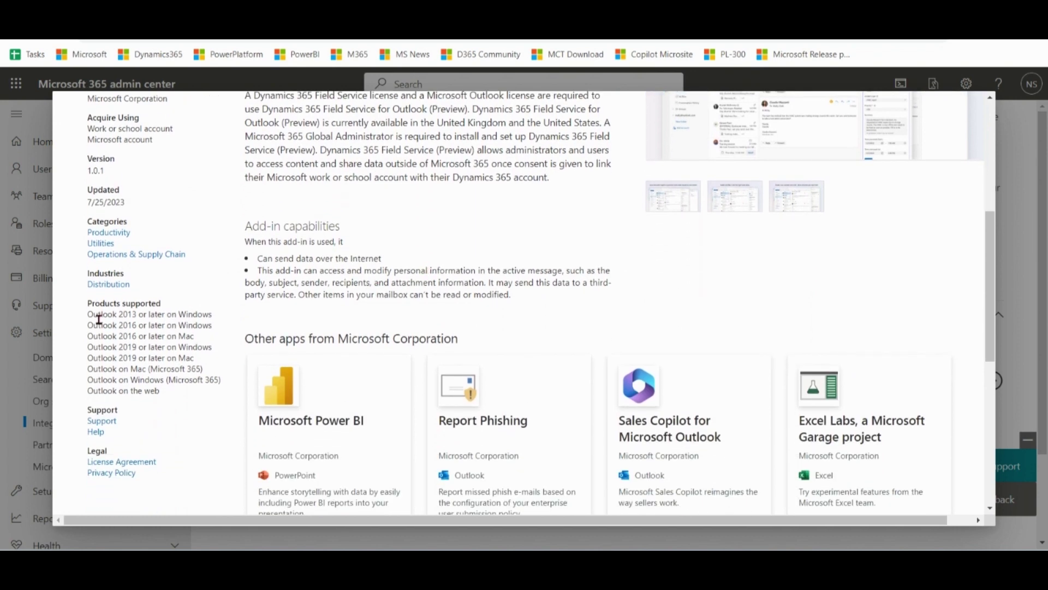
{"action": "left_click_drag", "start_coordinate": [86, 314], "coordinate": [163, 394]}
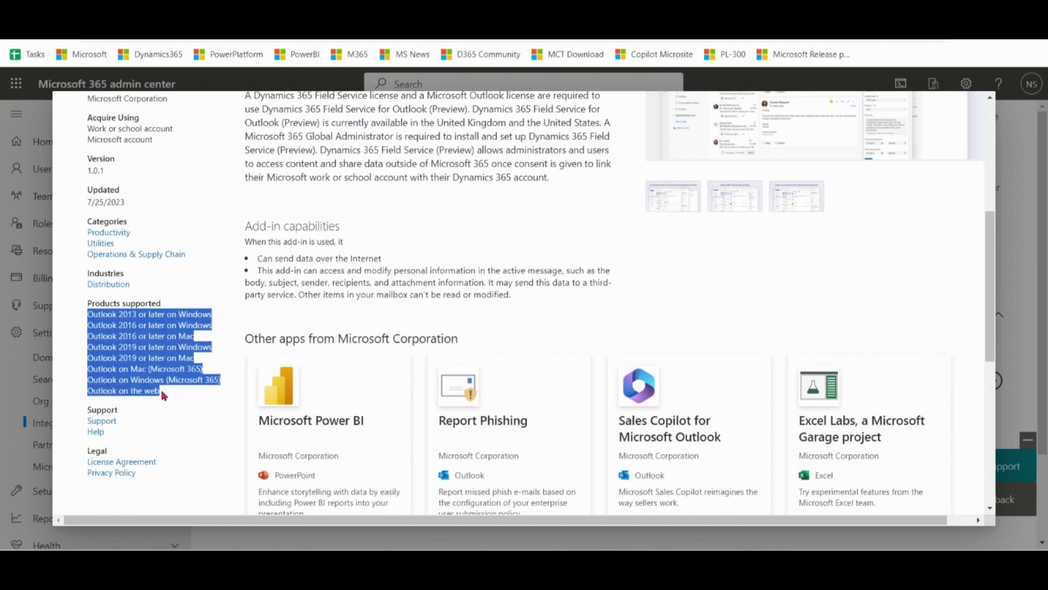
{"action": "left_click", "coordinate": [446, 254]}
{"action": "left_click_drag", "start_coordinate": [990, 284], "coordinate": [985, 174]}
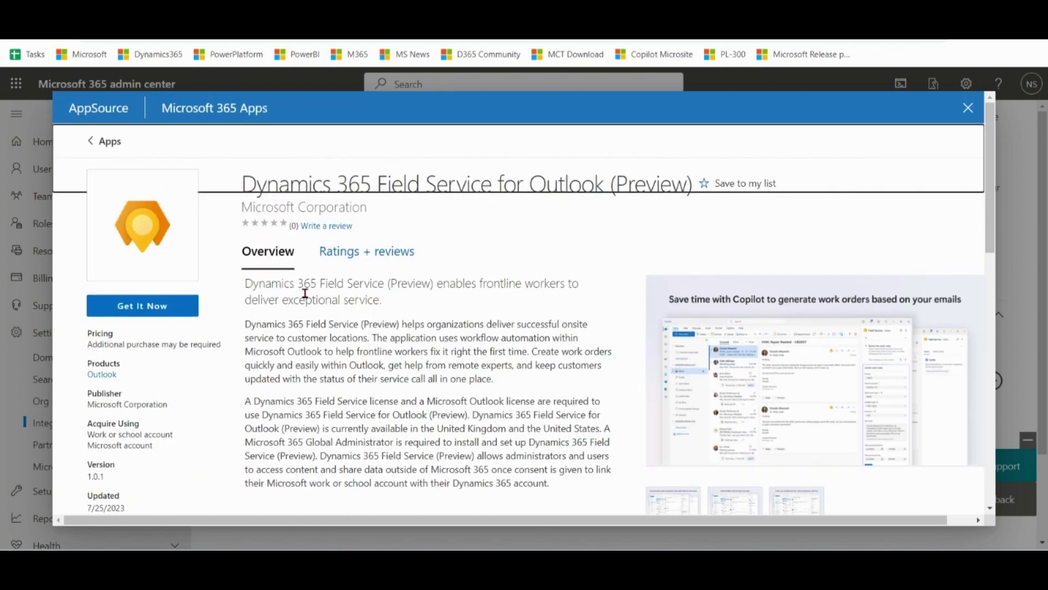
{"action": "left_click", "coordinate": [153, 307]}
Step: Deploy Field Service for Outlook to the entire organization, accepting its requested permissions
{"action": "left_click", "coordinate": [646, 397]}
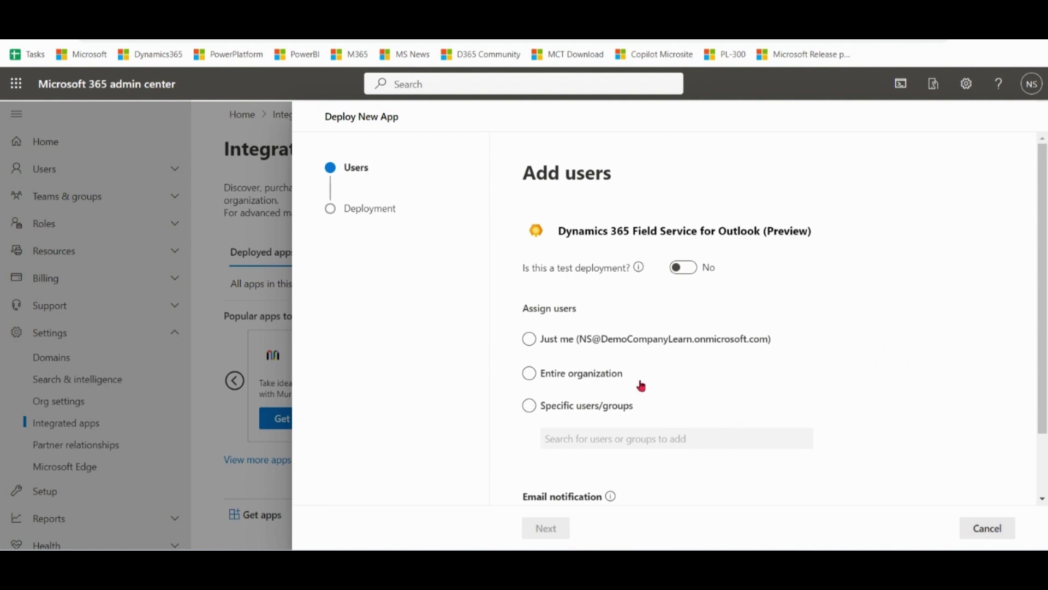
{"action": "left_click", "coordinate": [585, 376]}
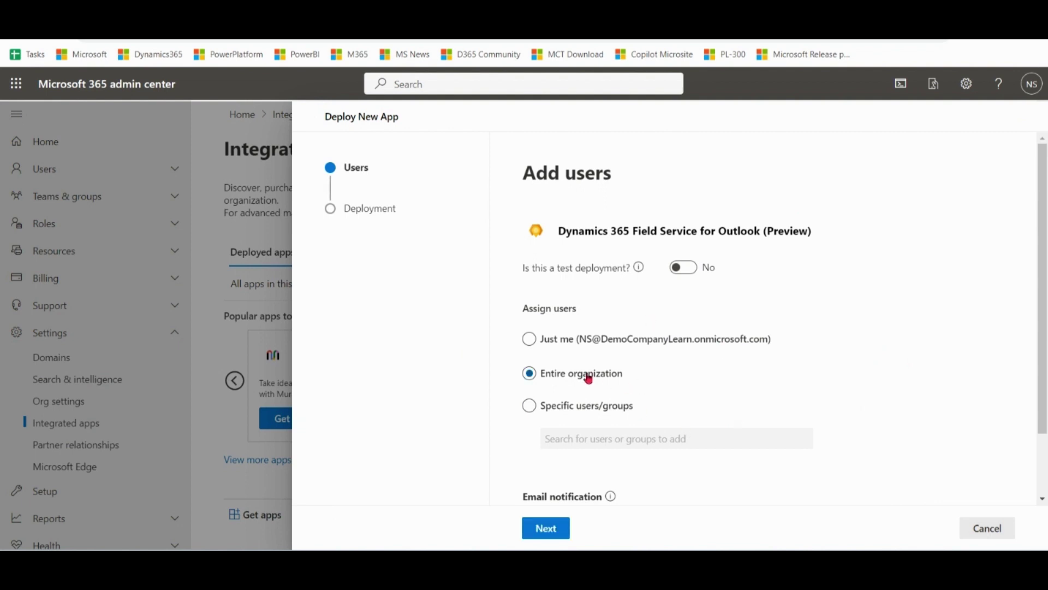
{"action": "left_click", "coordinate": [547, 529]}
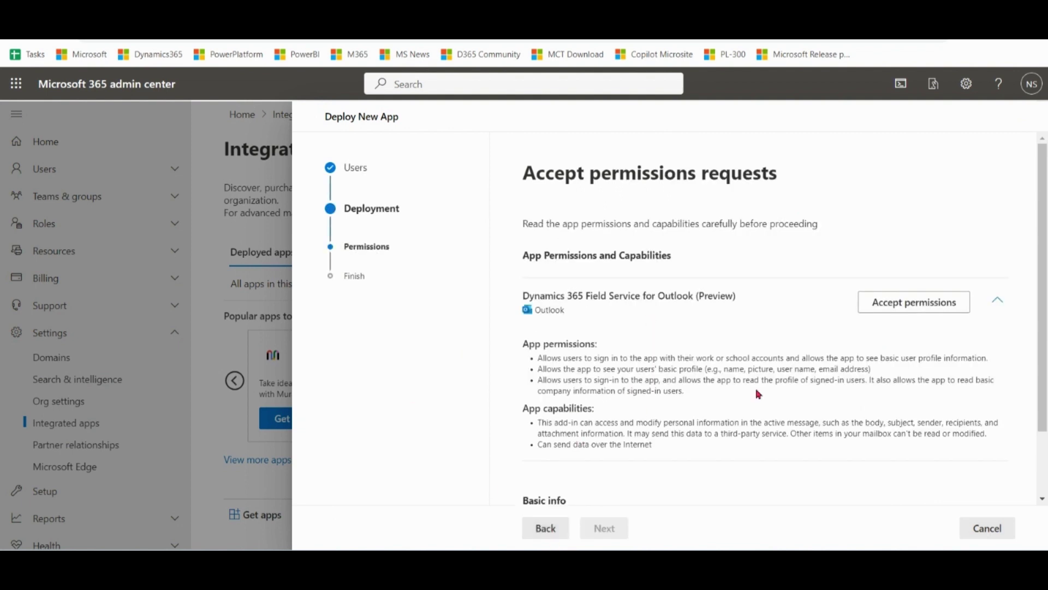
{"action": "left_click", "coordinate": [913, 305]}
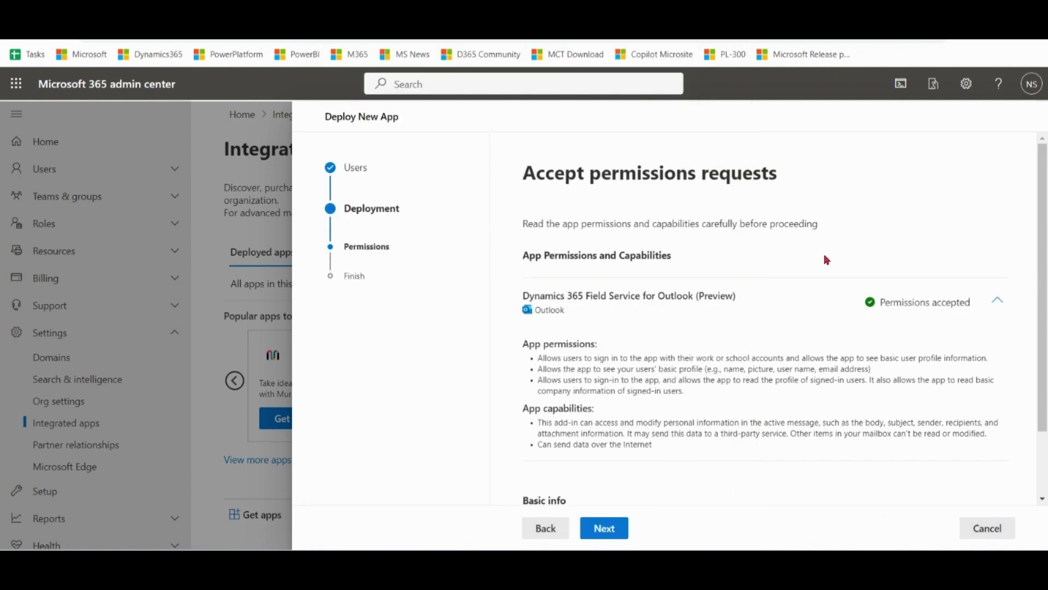
{"action": "left_click", "coordinate": [606, 528]}
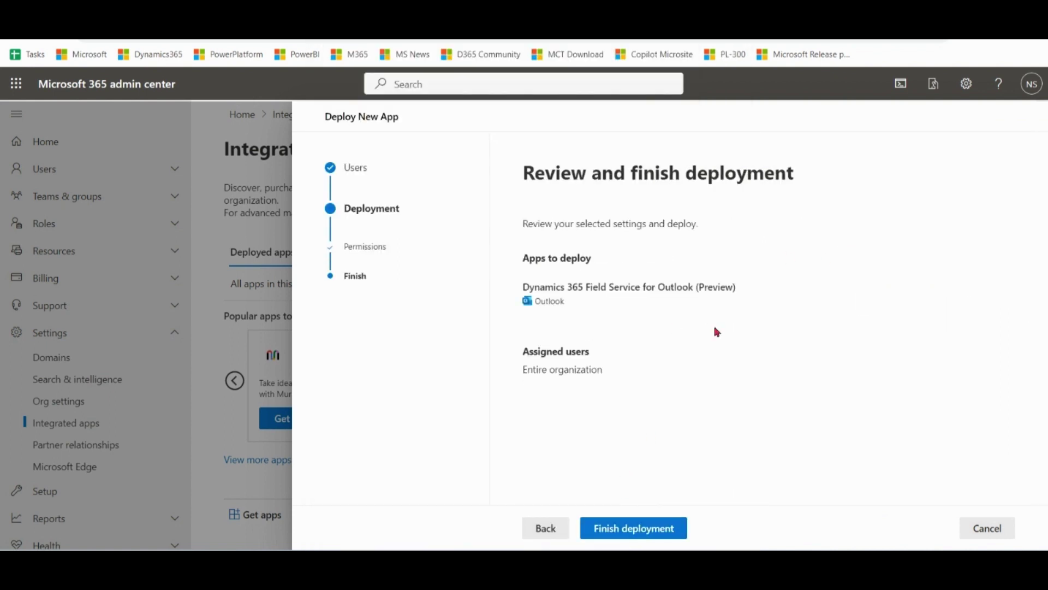
{"action": "left_click", "coordinate": [635, 527]}
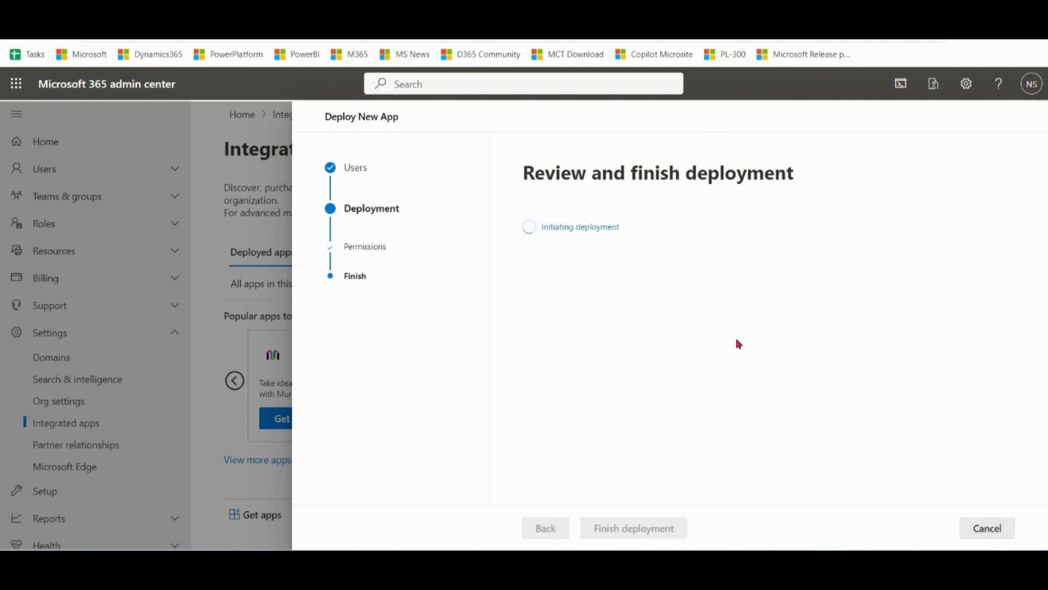
{"action": "left_click", "coordinate": [549, 527]}
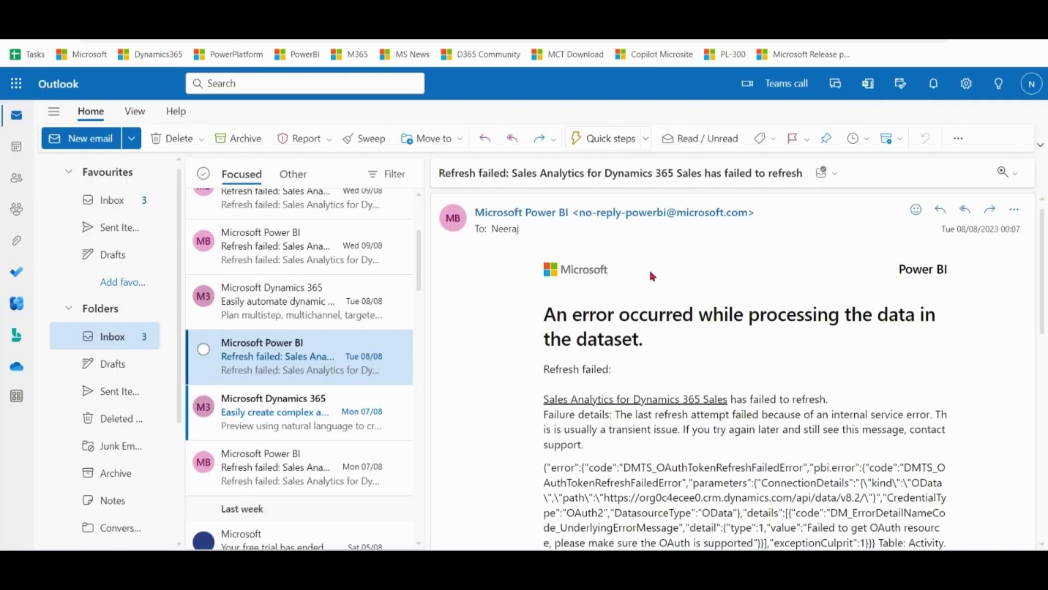
Step: Pop out the Power BI refresh-failed email, check its More actions menu, then return to the inbox toolbar
{"action": "double_click", "coordinate": [286, 359]}
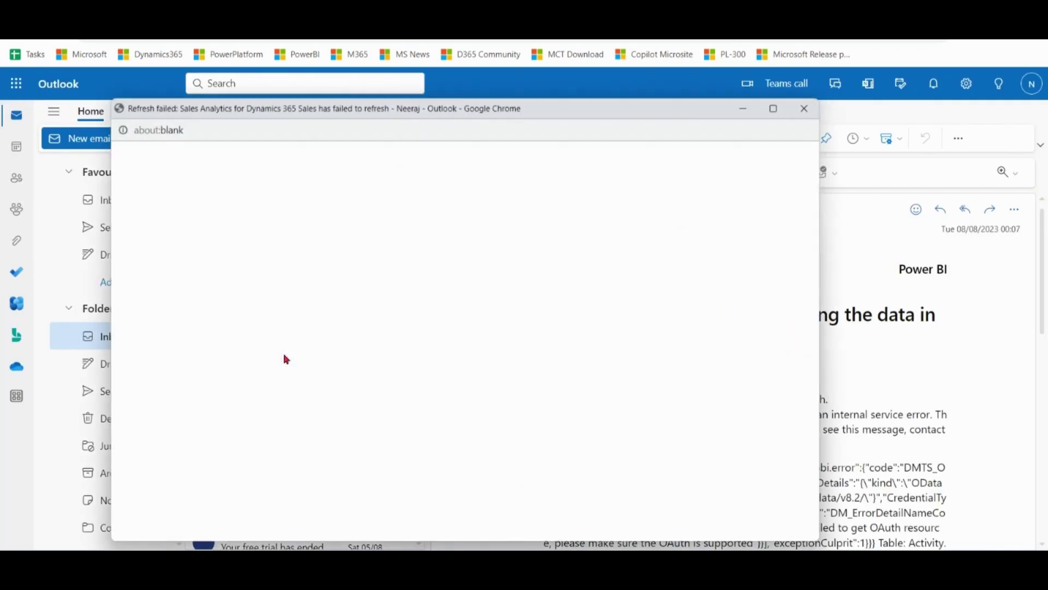
{"action": "left_click", "coordinate": [777, 106]}
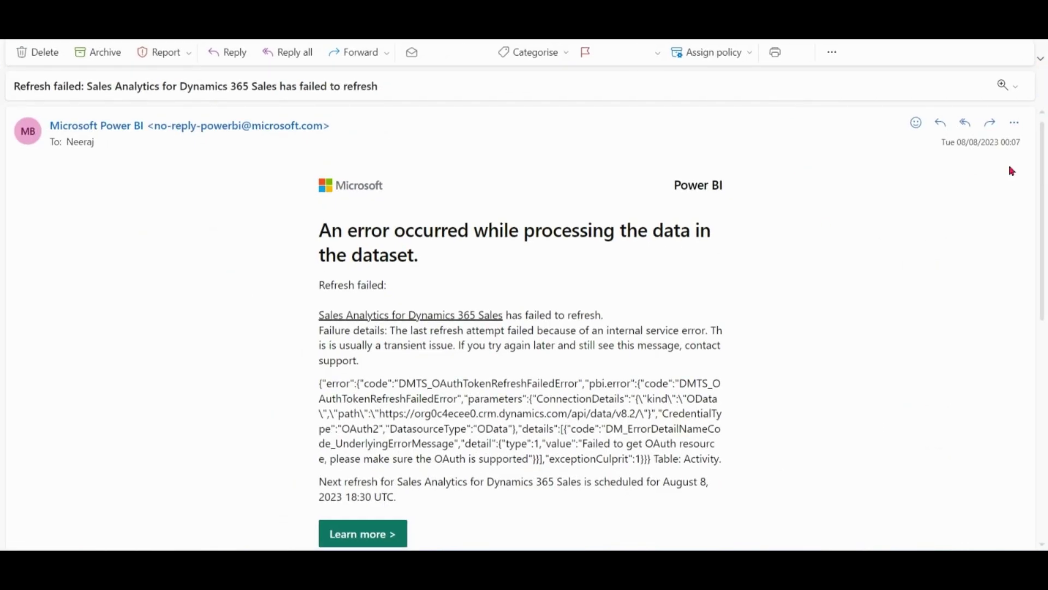
{"action": "left_click", "coordinate": [1017, 126]}
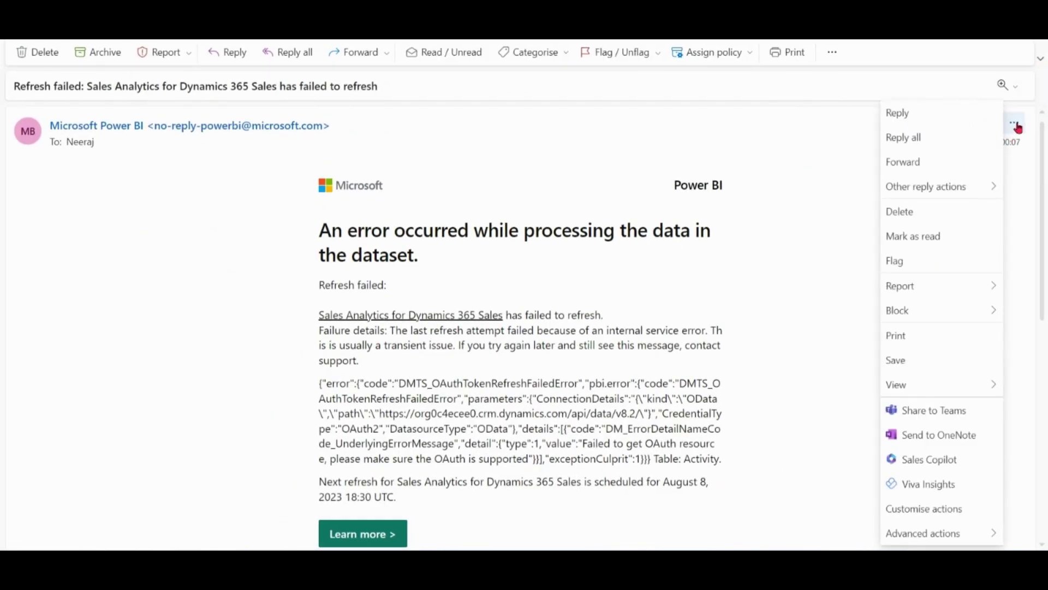
{"action": "left_click", "coordinate": [688, 379]}
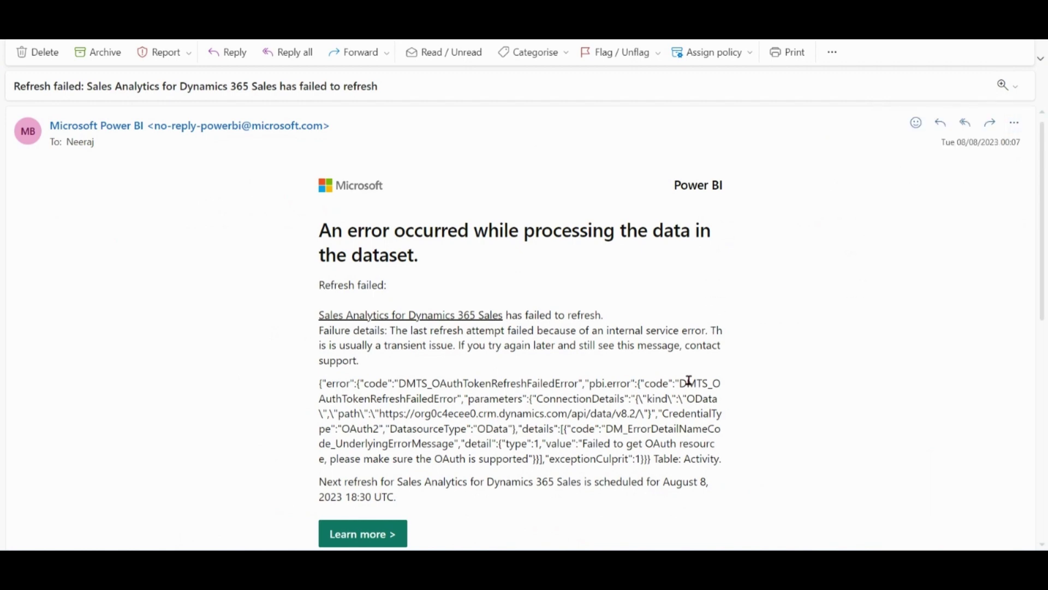
{"action": "key", "text": "alt+Tab"}
{"action": "left_click", "coordinate": [887, 138]}
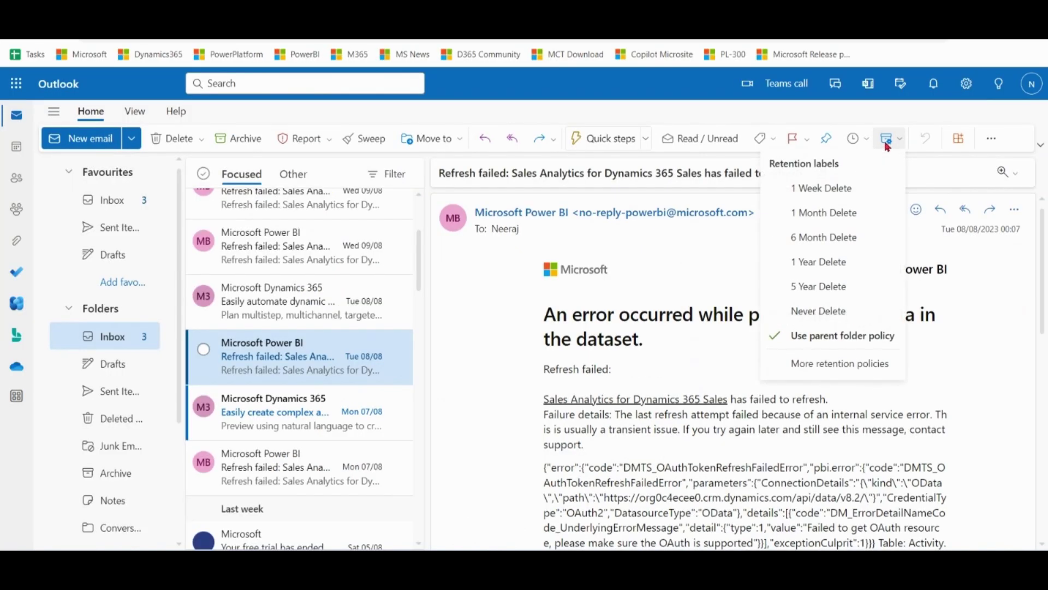
Step: Search Add-Ins for Outlook for 'field service for outlook', add Dynamics 365 Field Service, and close the store
{"action": "left_click", "coordinate": [958, 140]}
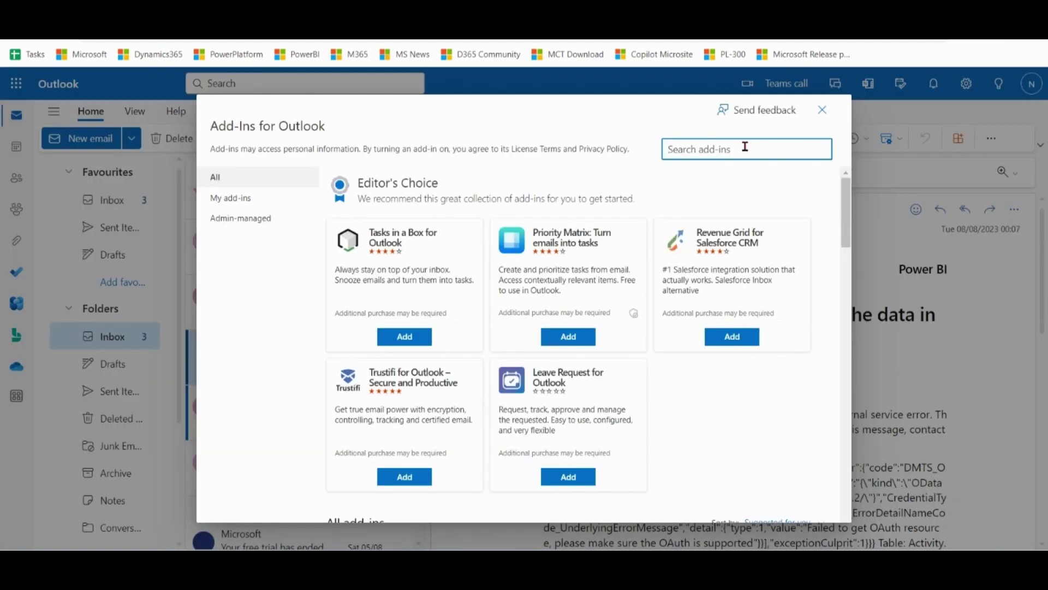
{"action": "type", "text": "field service for outlook"}
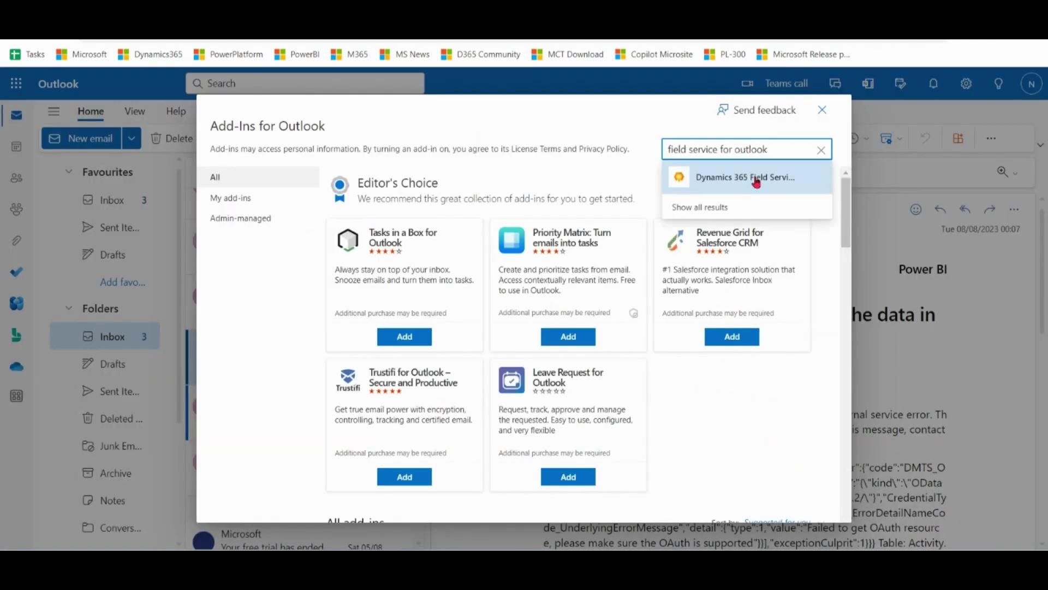
{"action": "left_click", "coordinate": [756, 182]}
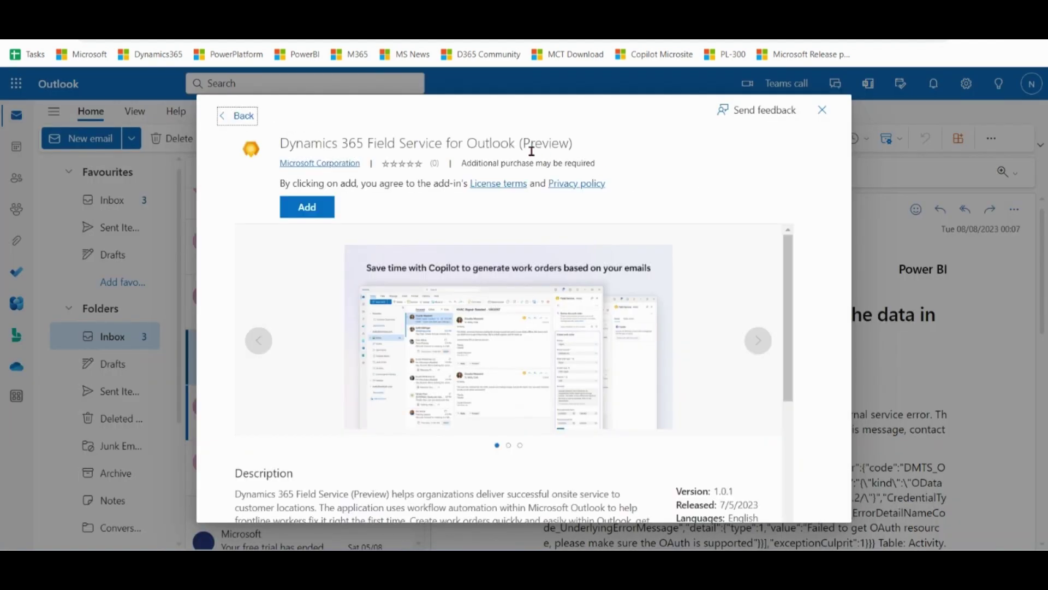
{"action": "left_click", "coordinate": [319, 213]}
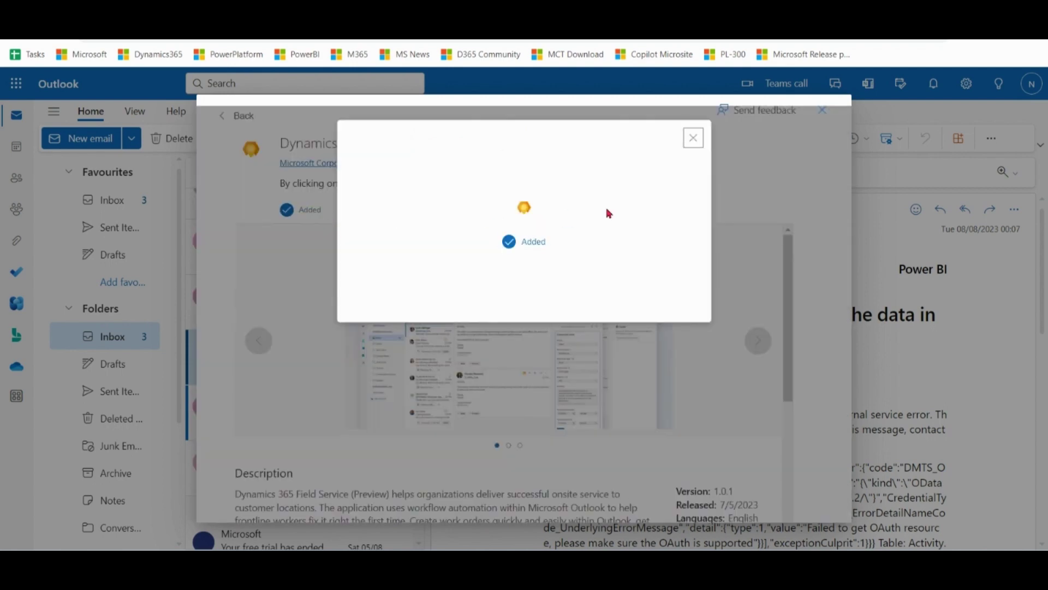
{"action": "left_click", "coordinate": [693, 138]}
{"action": "left_click", "coordinate": [822, 109]}
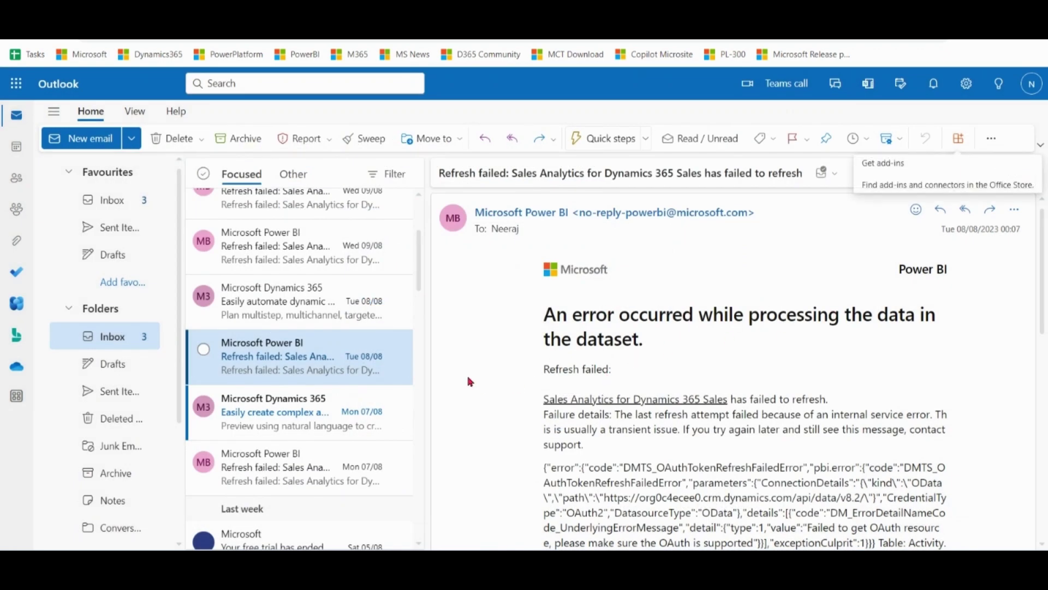
Step: Pop out the Power BI email and scroll its More actions menu down to Field Service
{"action": "double_click", "coordinate": [277, 367]}
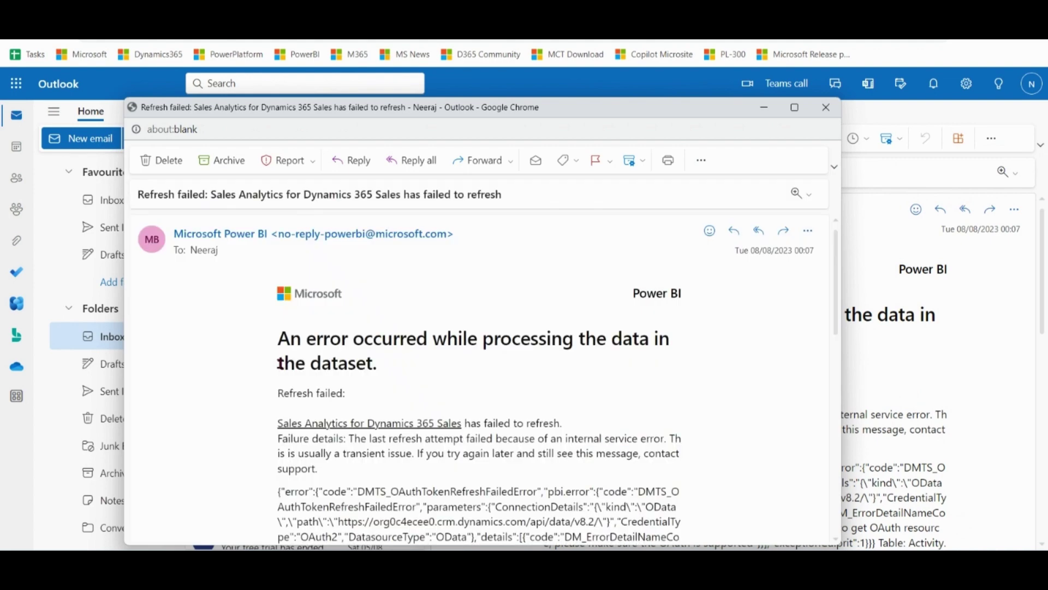
{"action": "left_click", "coordinate": [809, 231]}
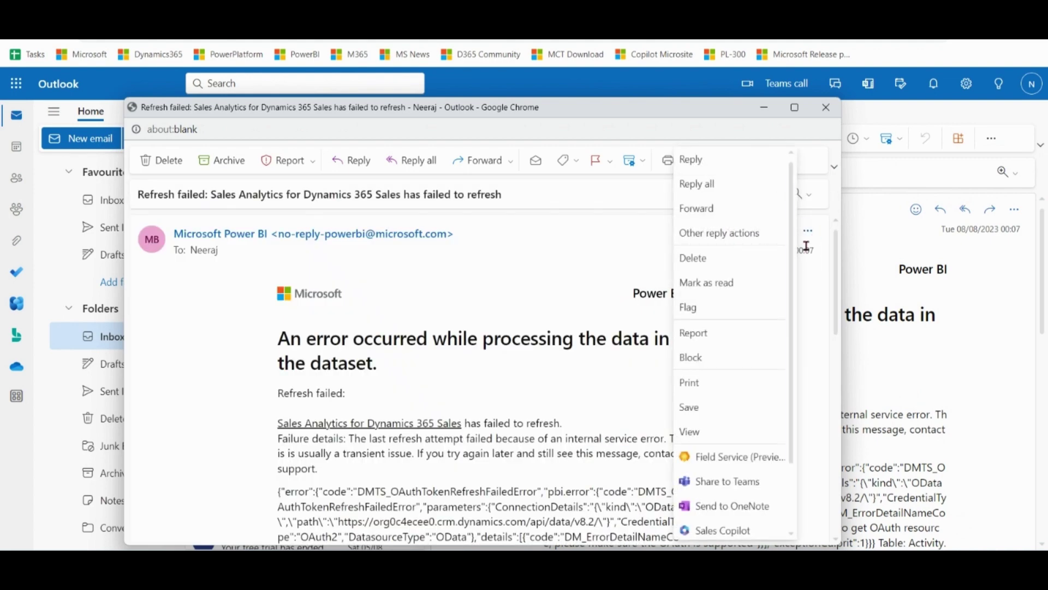
{"action": "scroll", "coordinate": [795, 323], "scroll_direction": "down", "scroll_amount": 2}
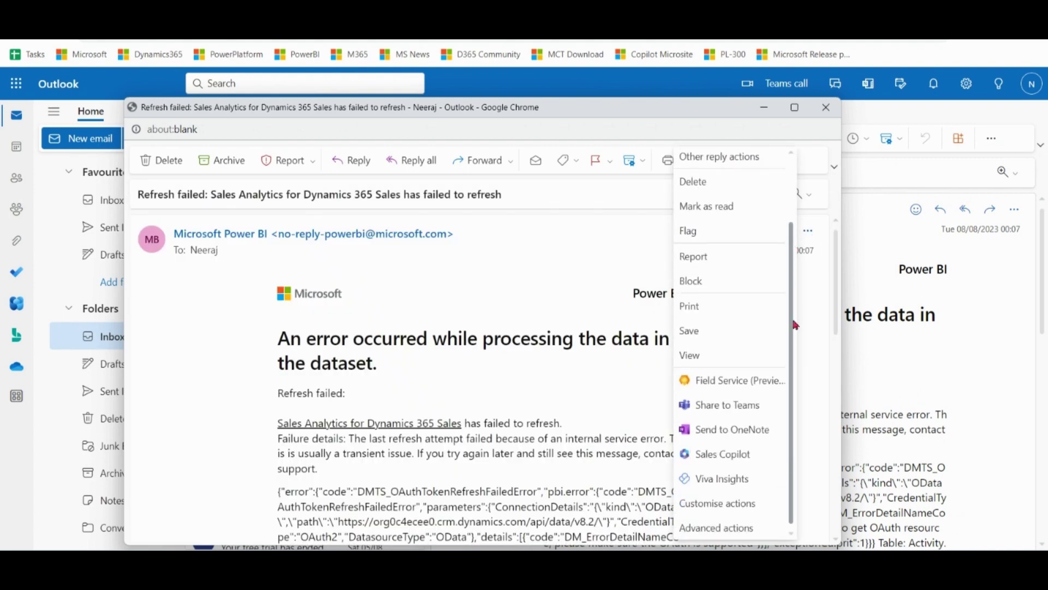
Step: Open Field Service (Preview) for the email and sign in to the Field Service Trial environment
{"action": "left_click", "coordinate": [743, 386]}
{"action": "left_click", "coordinate": [795, 107]}
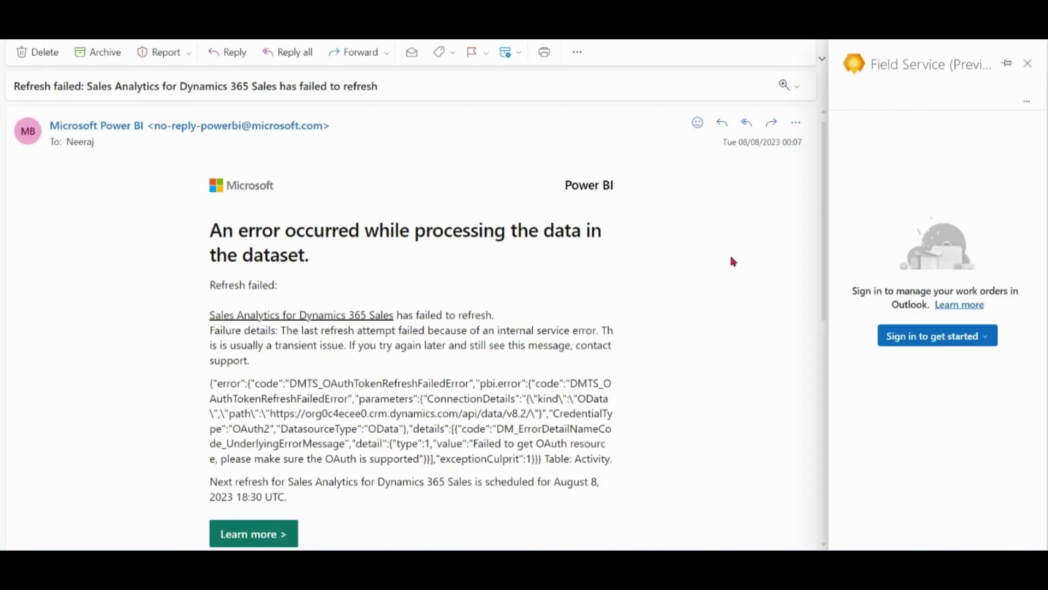
{"action": "left_click", "coordinate": [935, 336]}
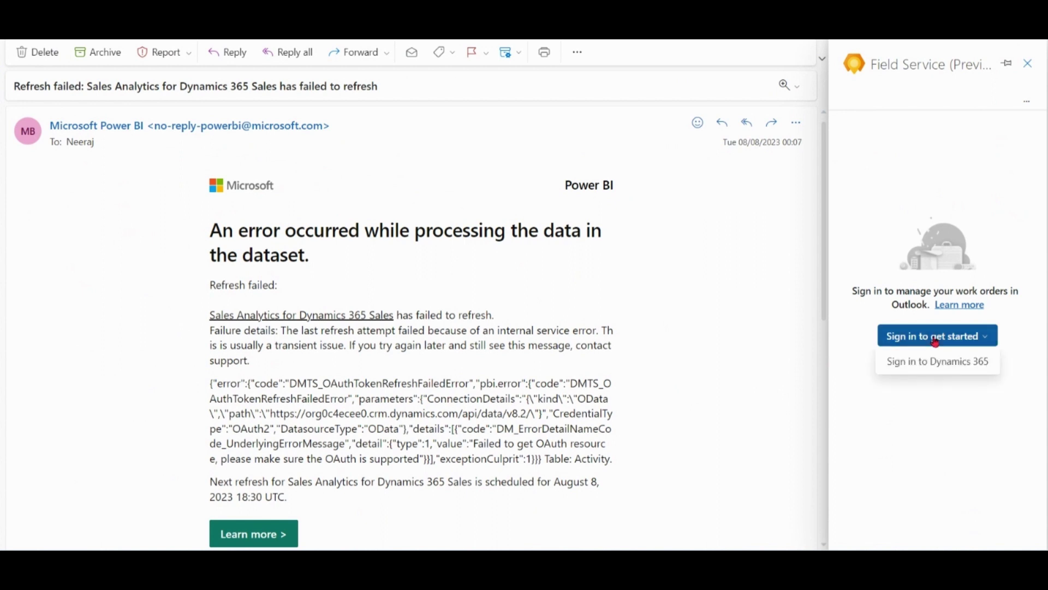
{"action": "left_click", "coordinate": [956, 361]}
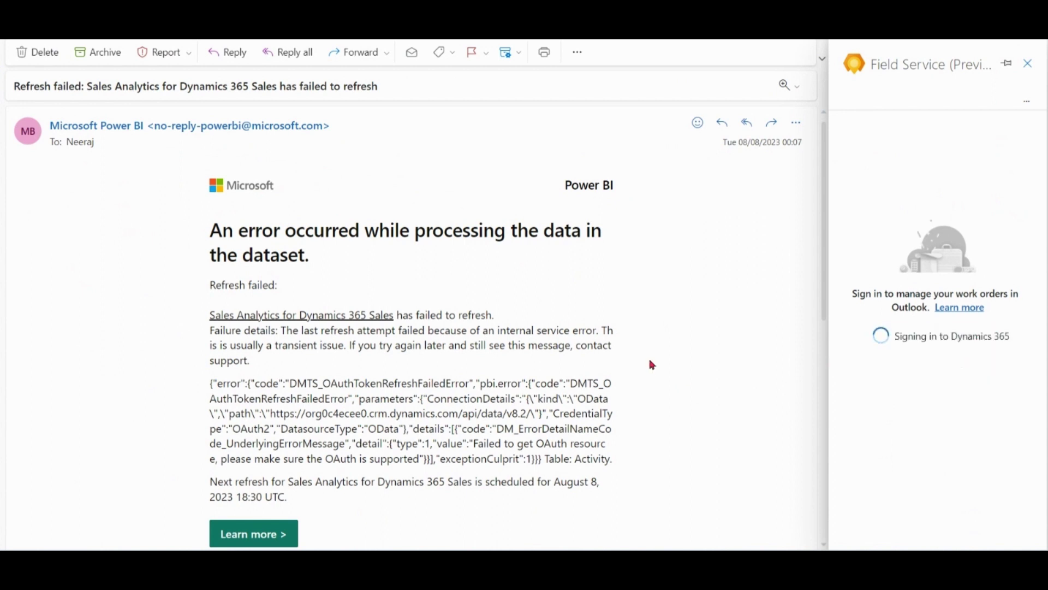
{"action": "left_click", "coordinate": [1010, 297]}
{"action": "left_click", "coordinate": [950, 348]}
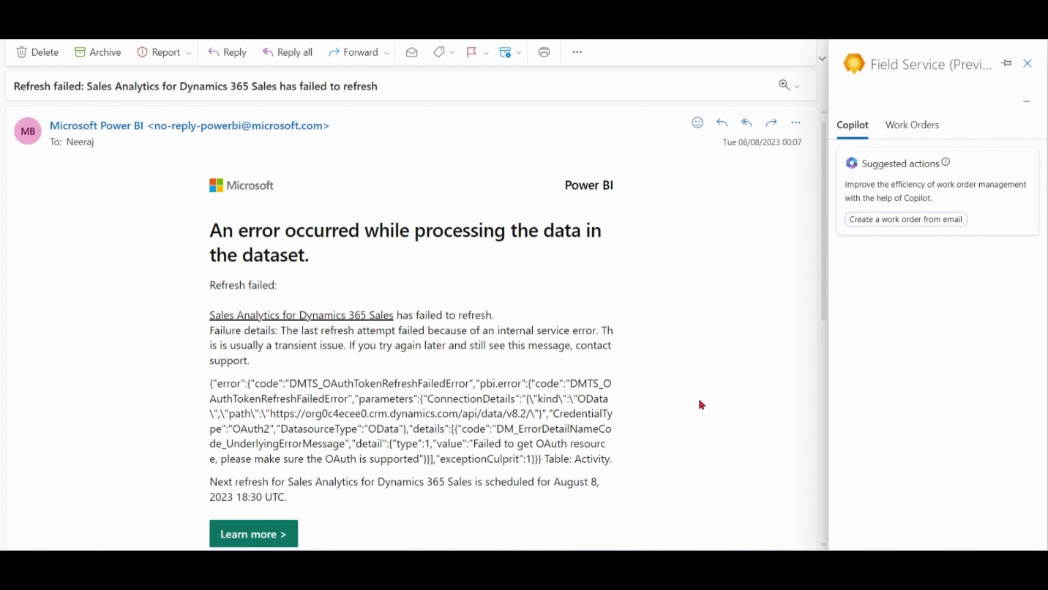
Step: Have Copilot draft a work order from the email with High priority and Bean-to-Cup Machines account
{"action": "left_click", "coordinate": [933, 220]}
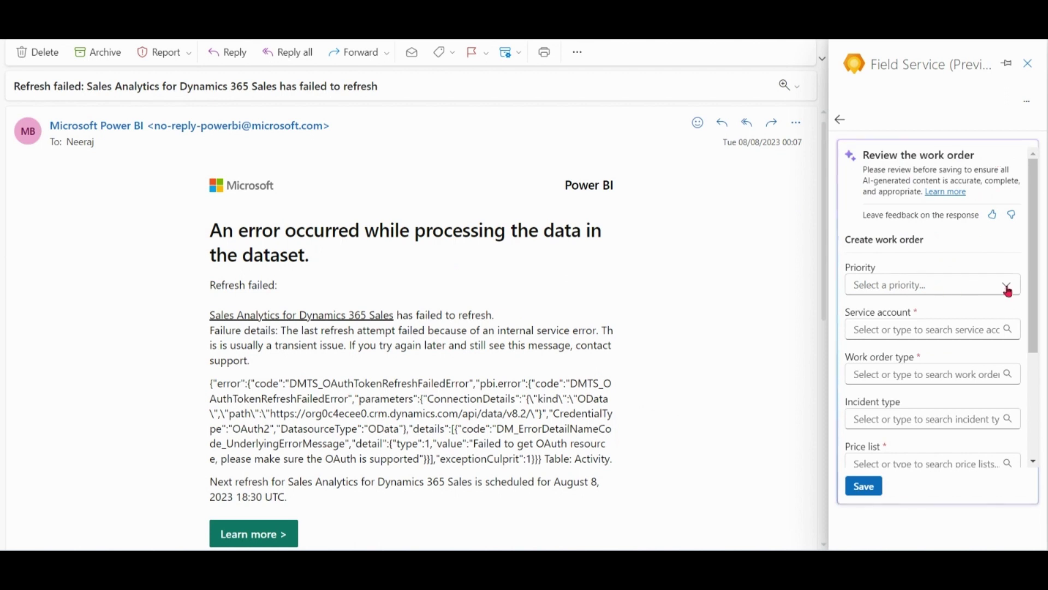
{"action": "left_click", "coordinate": [1007, 288]}
{"action": "left_click", "coordinate": [932, 310]}
{"action": "left_click", "coordinate": [1012, 339]}
{"action": "left_click", "coordinate": [938, 357]}
Step: Set work order type to Diagnosis and Repair and incident type to Facility Assessment
{"action": "left_click", "coordinate": [1002, 374]}
{"action": "left_click", "coordinate": [957, 400]}
{"action": "scroll", "coordinate": [1021, 328], "scroll_direction": "down", "scroll_amount": 2}
{"action": "left_click", "coordinate": [1008, 321]}
{"action": "left_click", "coordinate": [919, 369]}
{"action": "scroll", "coordinate": [1038, 371], "scroll_direction": "down", "scroll_amount": 2}
Step: Review the Description, set the promised start date to 13-08-2023, and save the work order
{"action": "left_click_drag", "start_coordinate": [1016, 356], "coordinate": [1034, 460]}
{"action": "left_click_drag", "start_coordinate": [962, 418], "coordinate": [853, 341]}
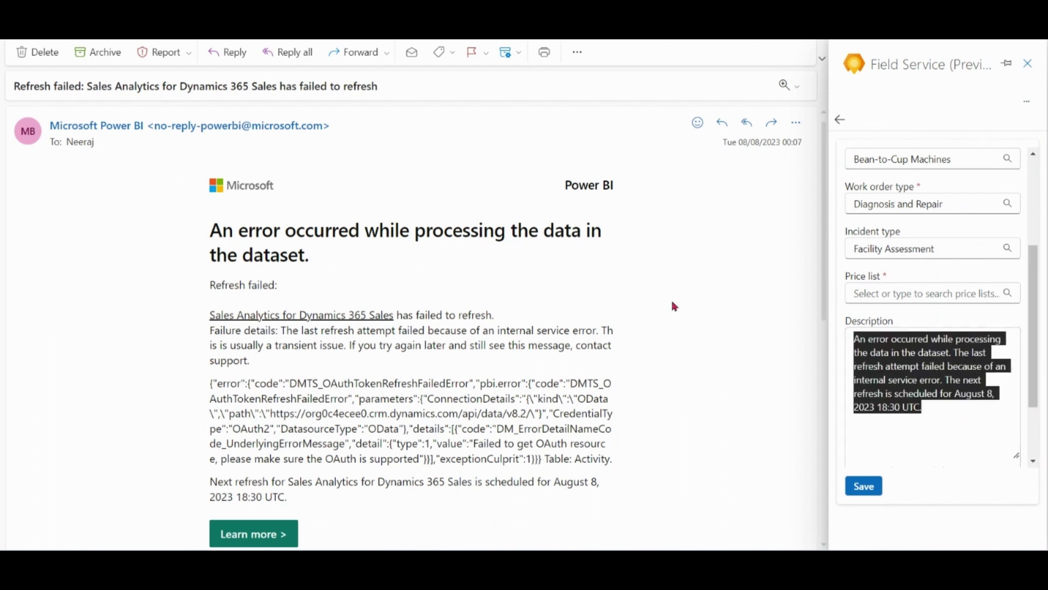
{"action": "left_click", "coordinate": [950, 411]}
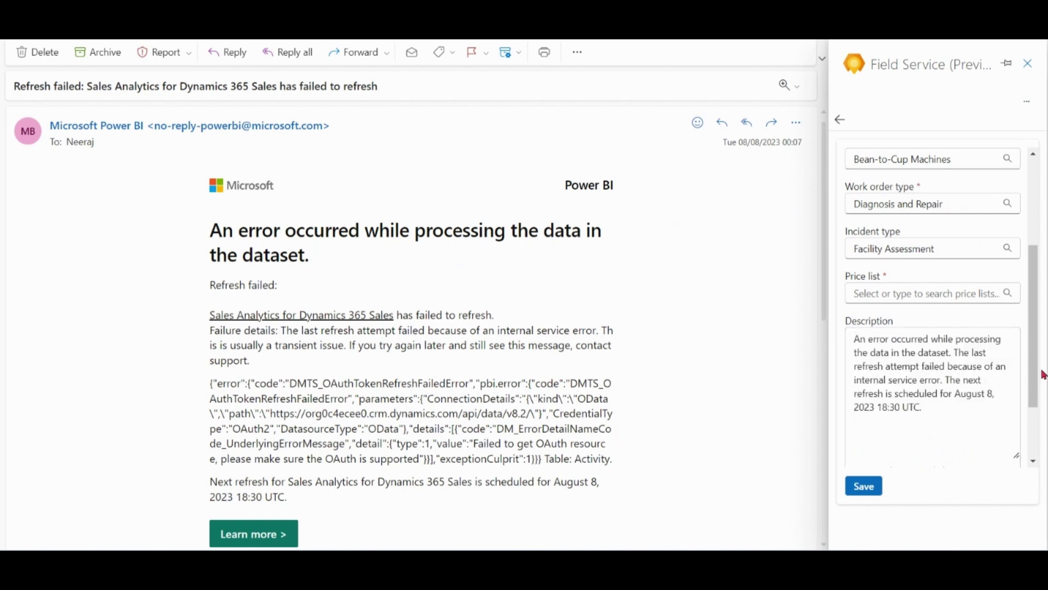
{"action": "left_click_drag", "start_coordinate": [1041, 363], "coordinate": [1043, 433]}
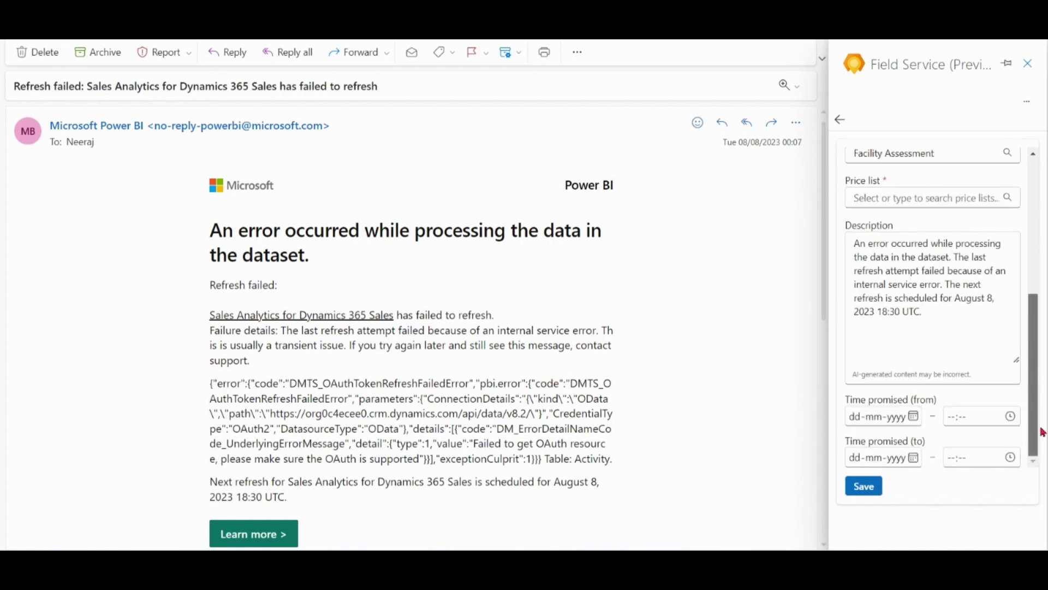
{"action": "left_click", "coordinate": [915, 417]}
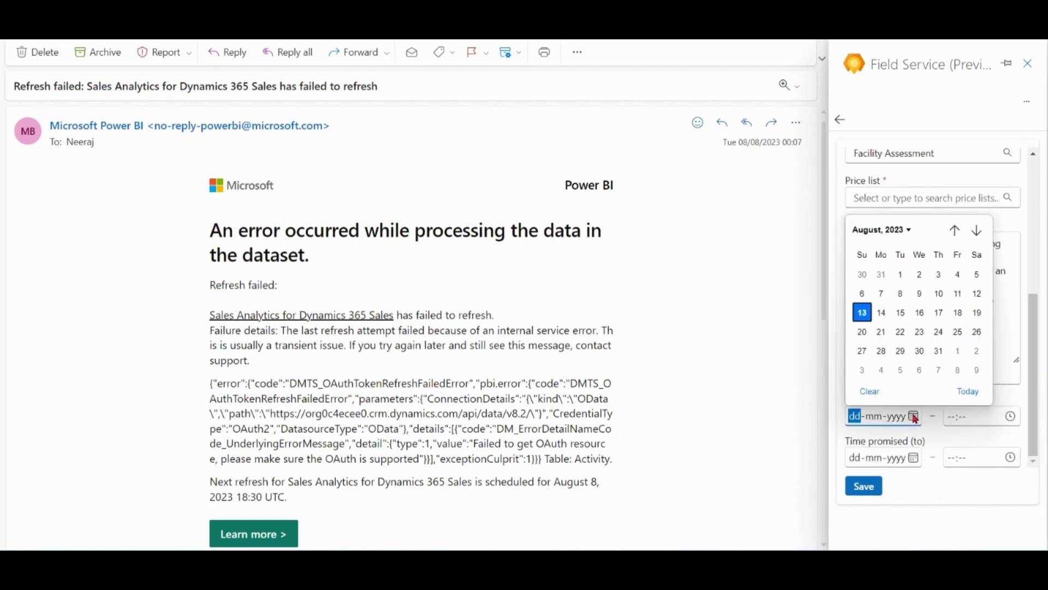
{"action": "left_click", "coordinate": [863, 314]}
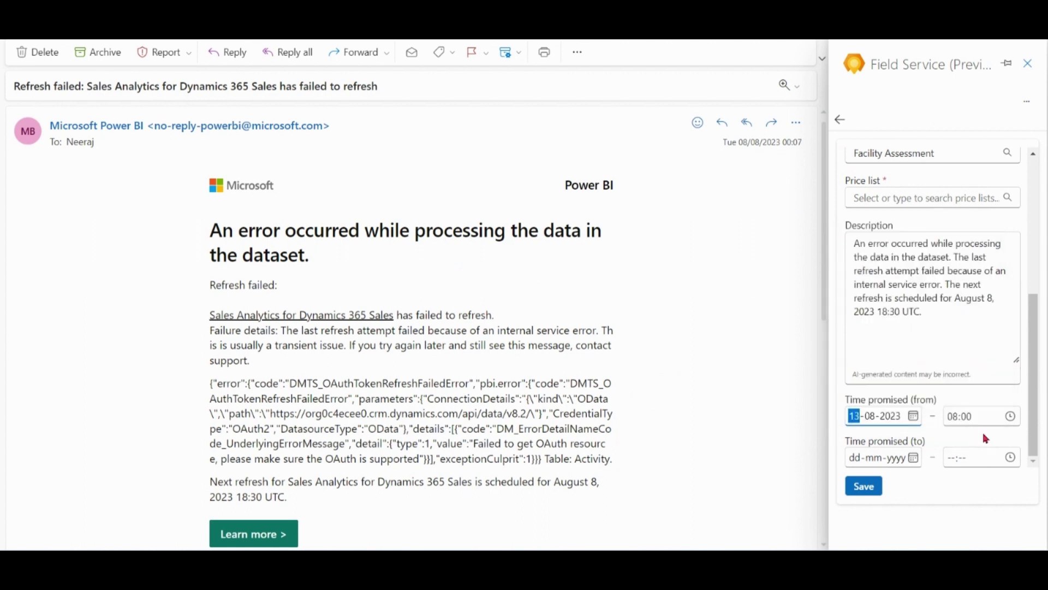
{"action": "left_click", "coordinate": [866, 488]}
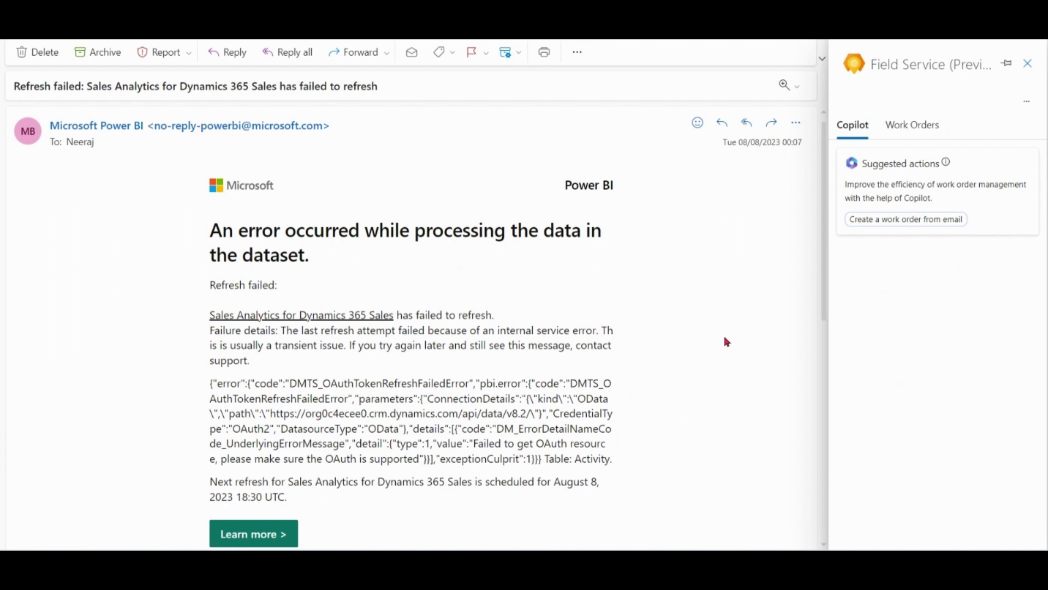
Step: Open work order 00044: Diagnosis and Repair from the Work Orders tab and scroll to its service address
{"action": "left_click", "coordinate": [920, 127]}
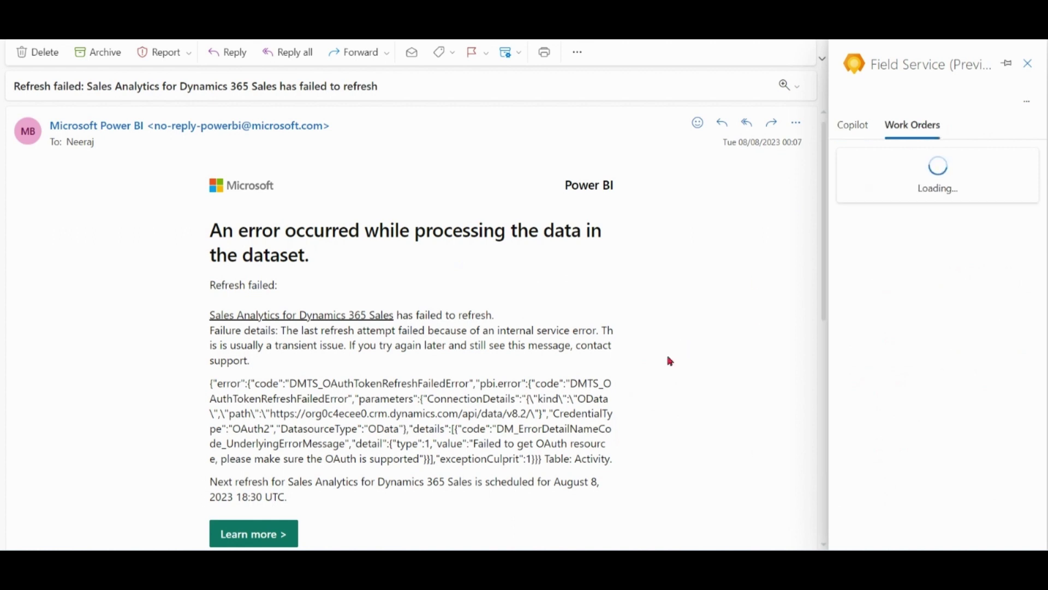
{"action": "left_click", "coordinate": [913, 216]}
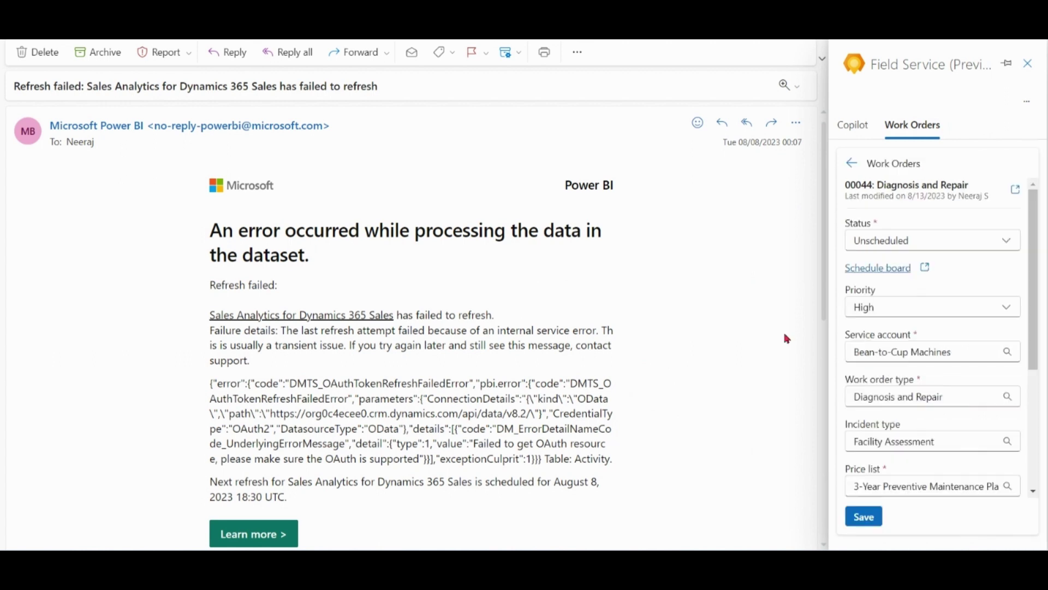
{"action": "left_click_drag", "start_coordinate": [1037, 258], "coordinate": [1047, 376]}
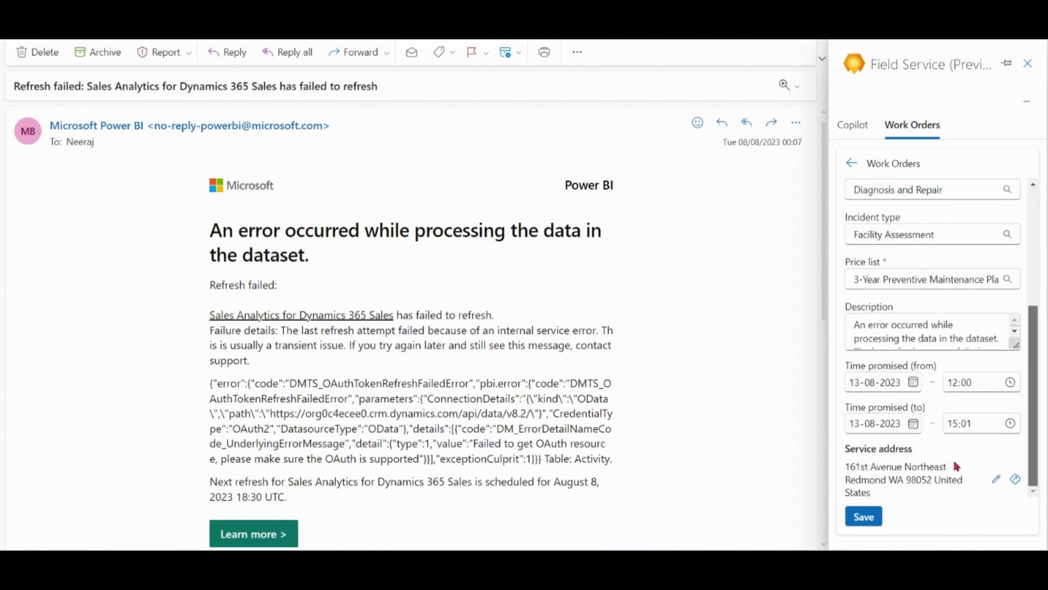
Step: Map the service address in Bing Maps and route to it from Washington Dulles International Airport
{"action": "left_click", "coordinate": [1016, 480]}
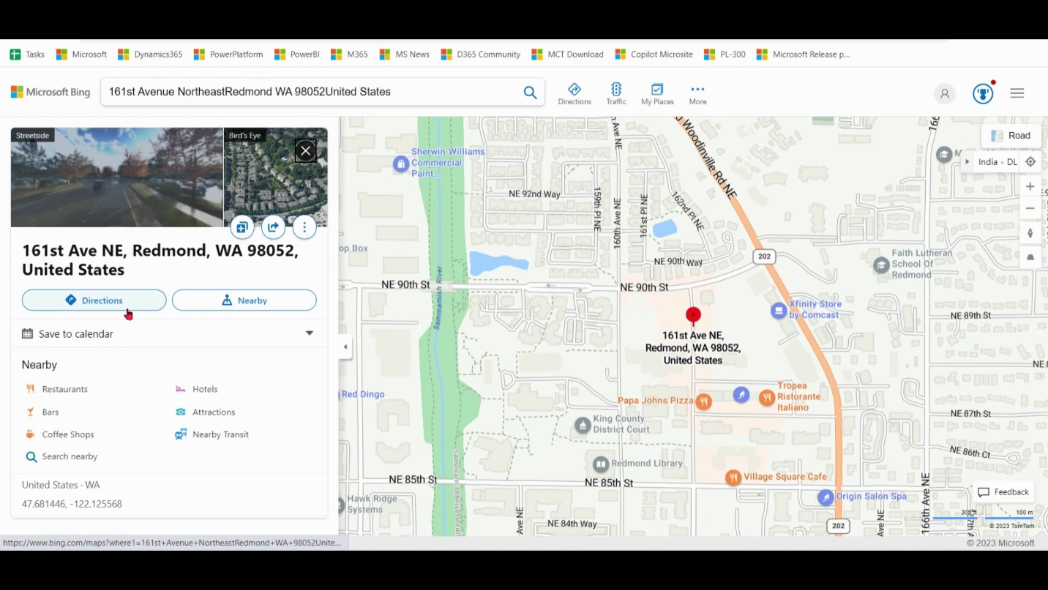
{"action": "left_click", "coordinate": [126, 309]}
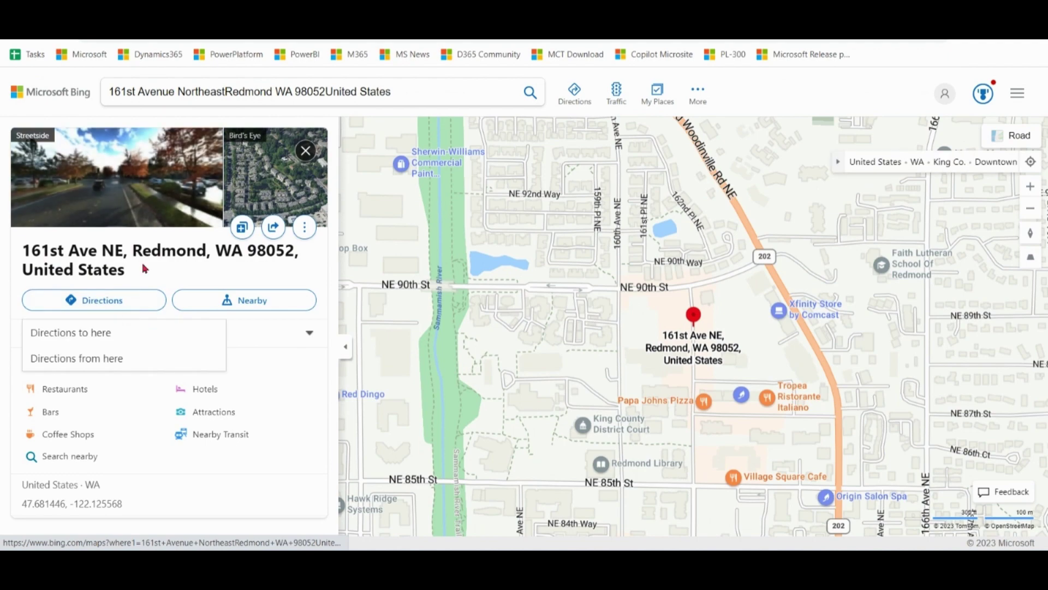
{"action": "left_click", "coordinate": [99, 337]}
{"action": "type", "text": "washi"}
{"action": "left_click", "coordinate": [148, 336]}
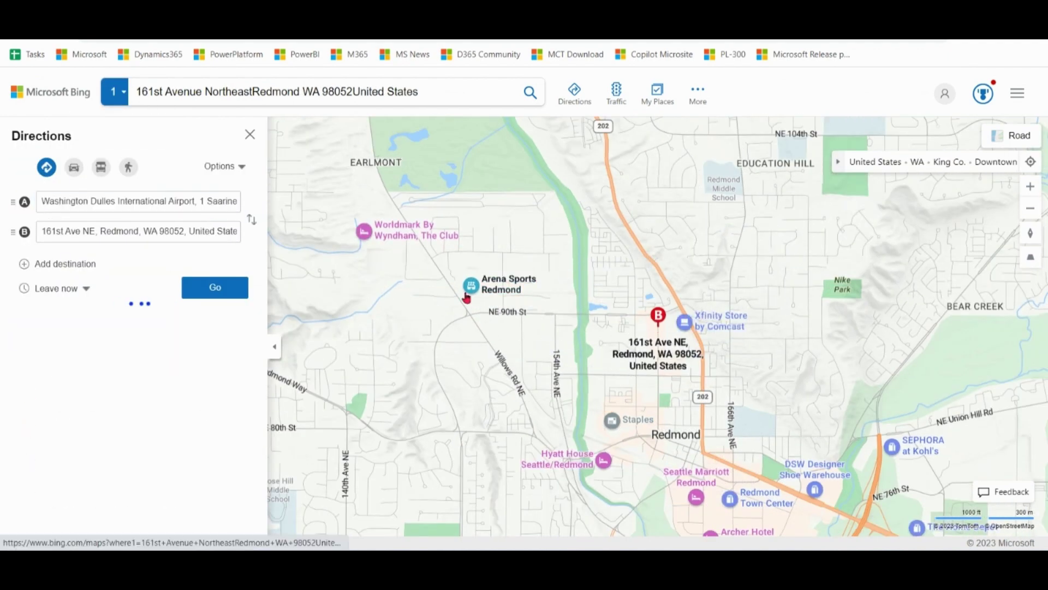